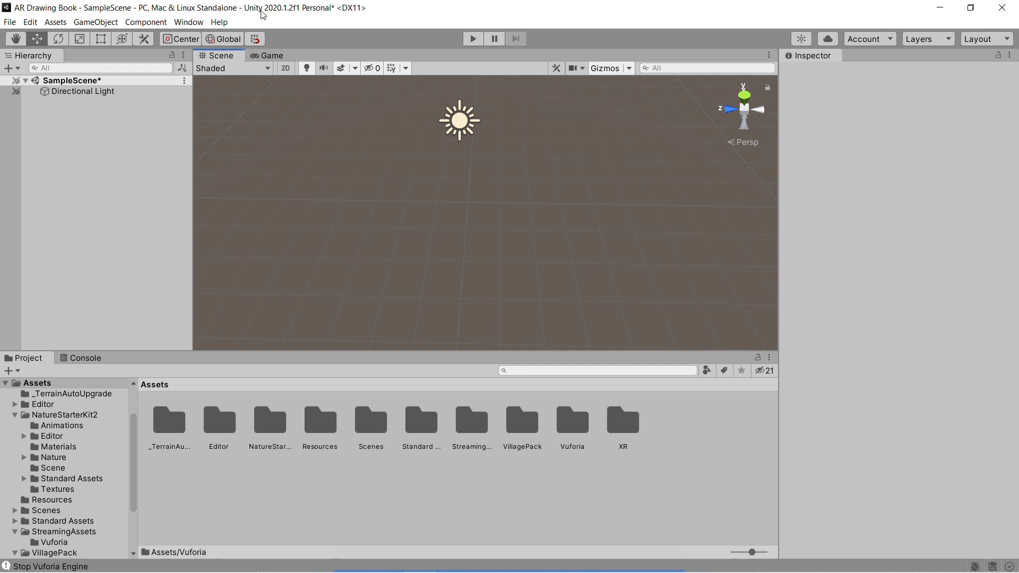
# Step: Open the Hierarchy context menu and dismiss it without creating anything
pyautogui.rightClick(49, 113)
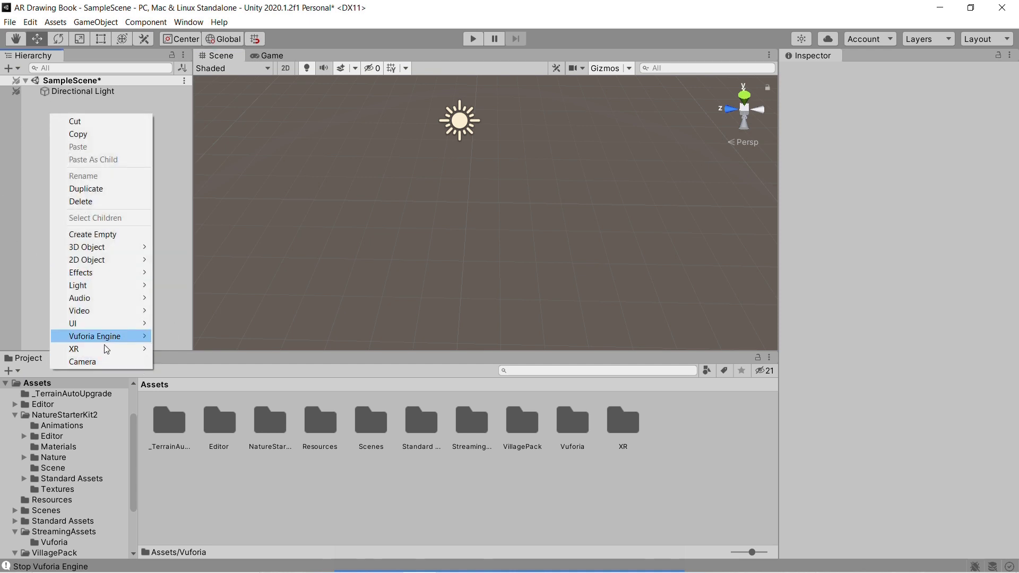
pyautogui.moveTo(122, 336)
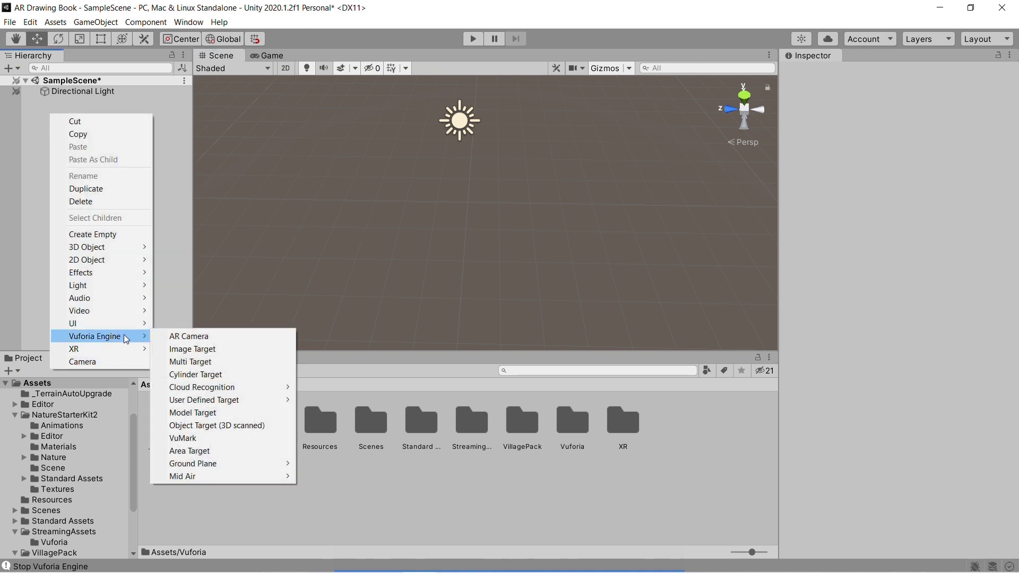
pyautogui.click(174, 211)
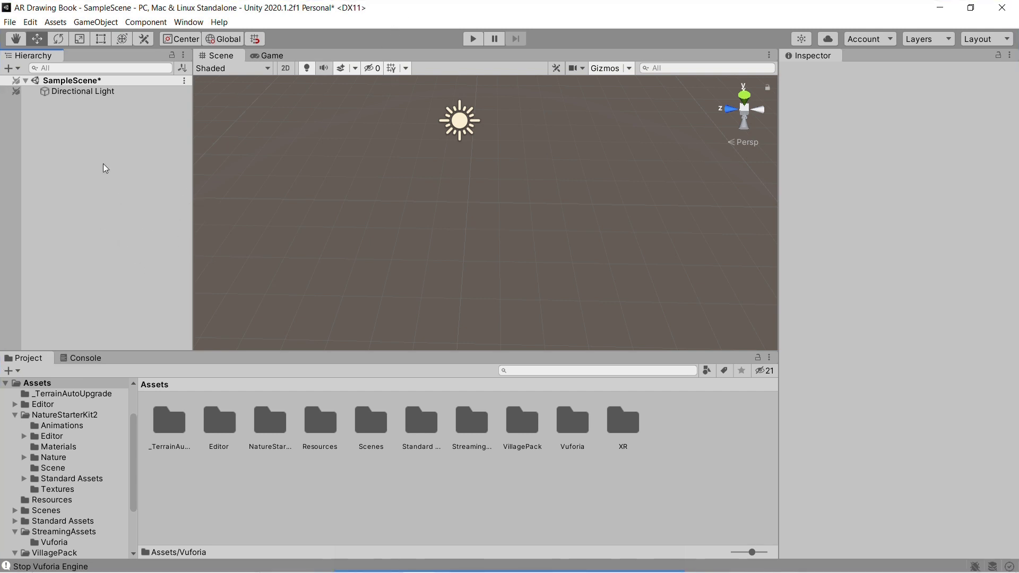
# Step: Minimize Unity and go to library.vuforia.com in a new Chrome tab
pyautogui.click(942, 8)
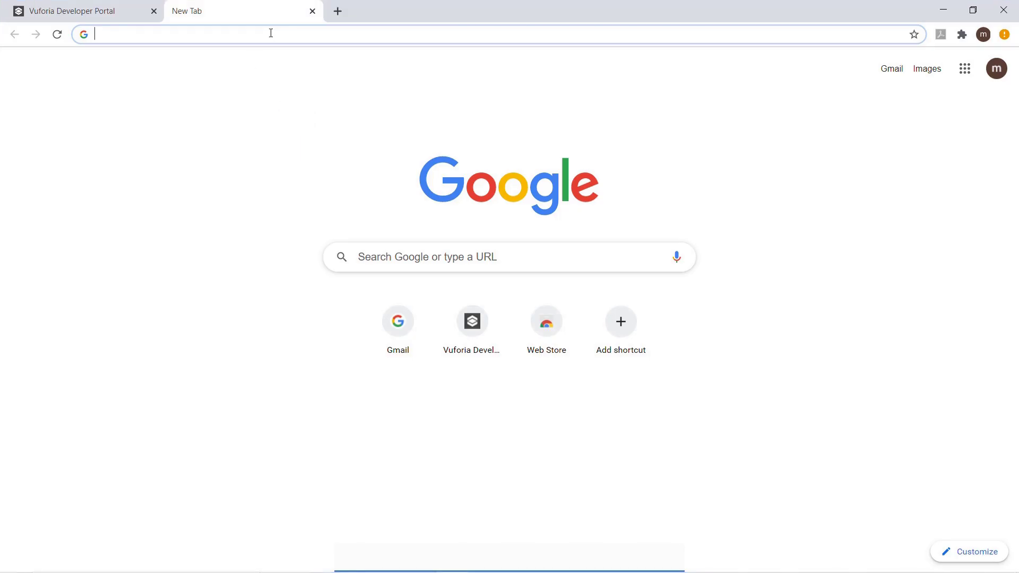
pyautogui.click(271, 33)
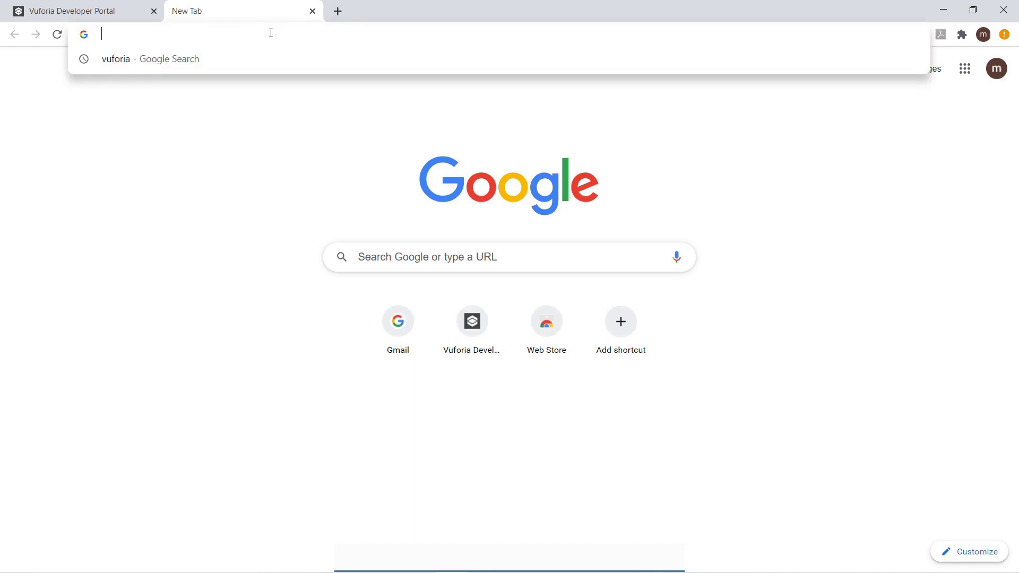
pyautogui.write('library.vuforia.com')
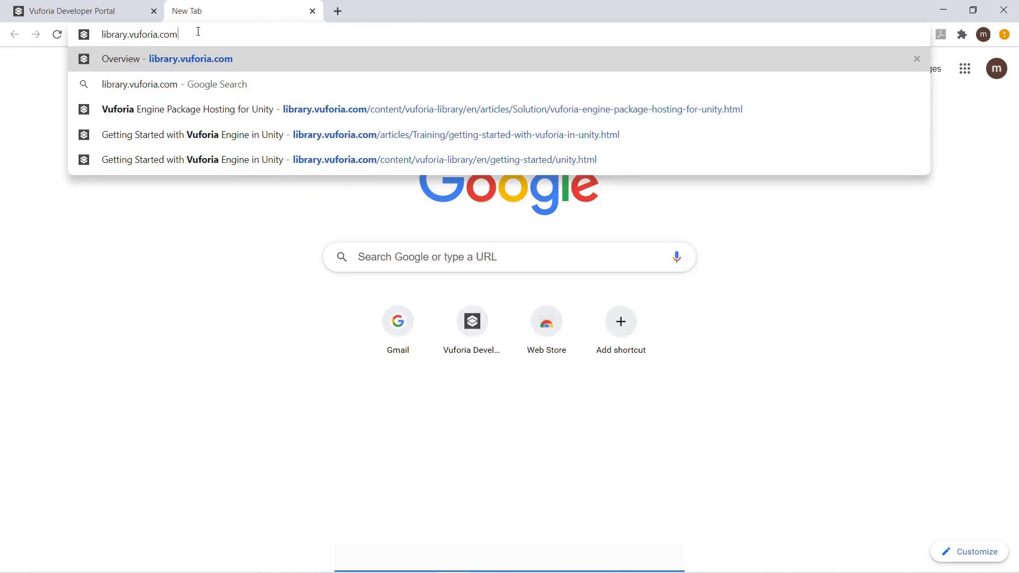
pyautogui.press('Return')
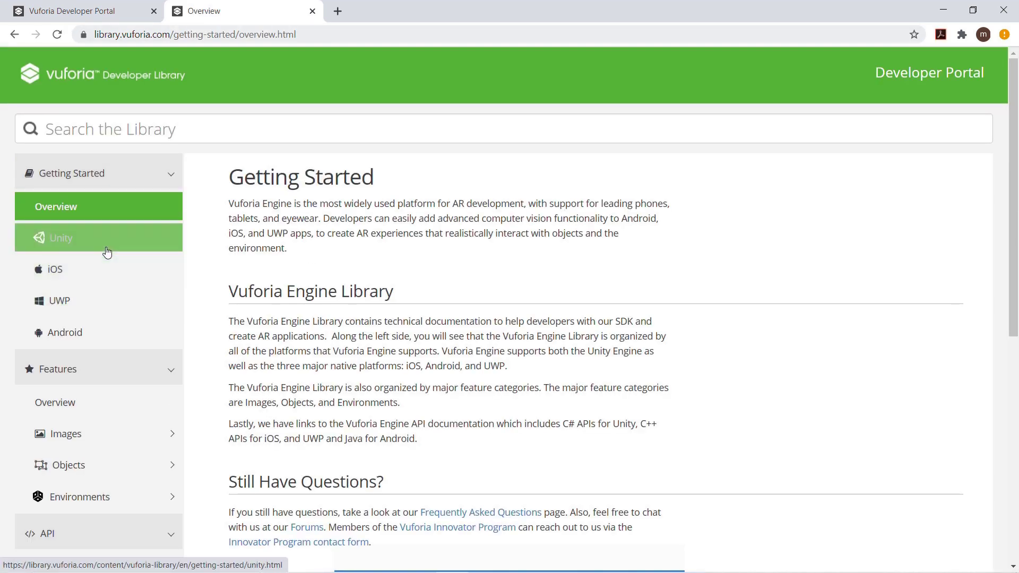
# Step: Open the Unity Getting Started guide in the Vuforia Developer Library
pyautogui.click(107, 251)
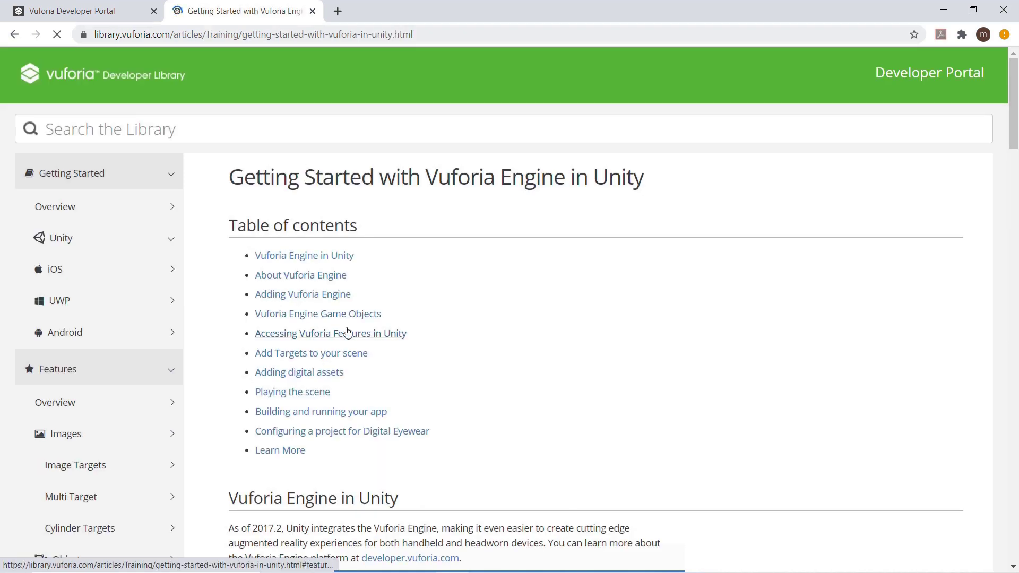
pyautogui.scroll(-5, 348, 330)
pyautogui.scroll(-3, 426, 341)
pyautogui.scroll(-1, 430, 345)
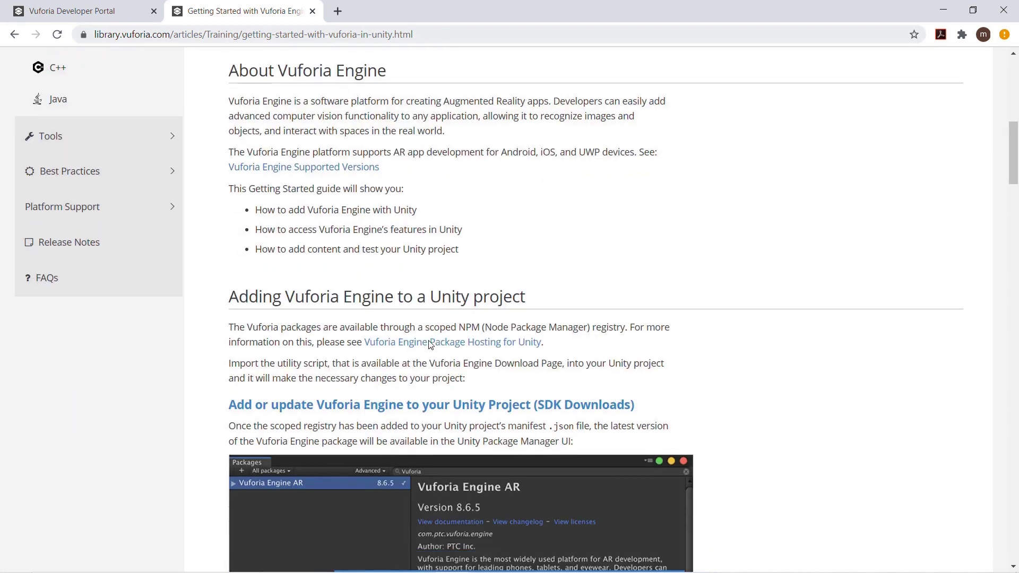
pyautogui.scroll(-1, 431, 345)
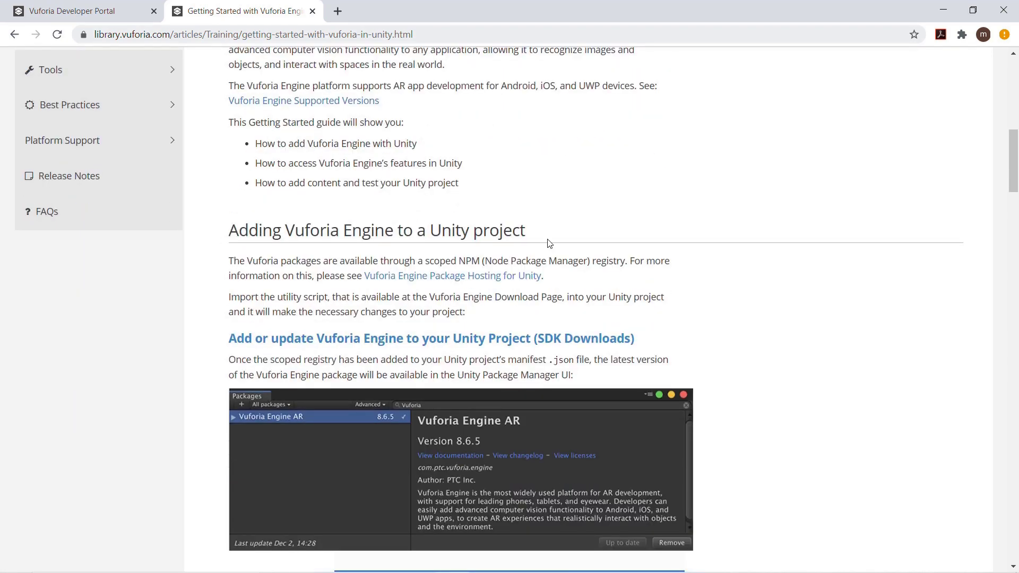
pyautogui.scroll(-1, 537, 246)
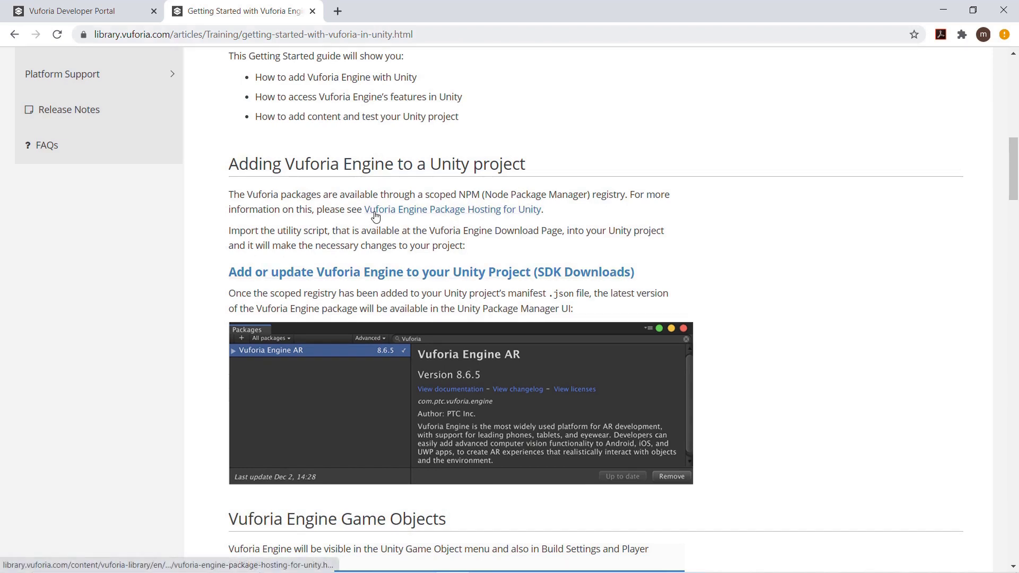
# Step: Open the Vuforia Engine Package Hosting for Unity article and follow its package download link
pyautogui.click(473, 212)
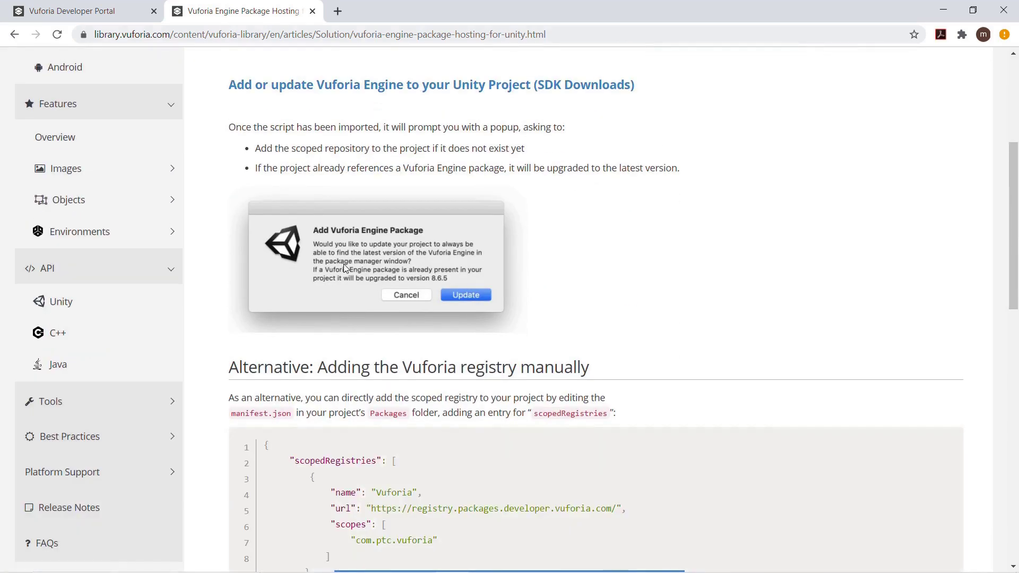
pyautogui.scroll(-5, 344, 269)
pyautogui.scroll(4, 344, 270)
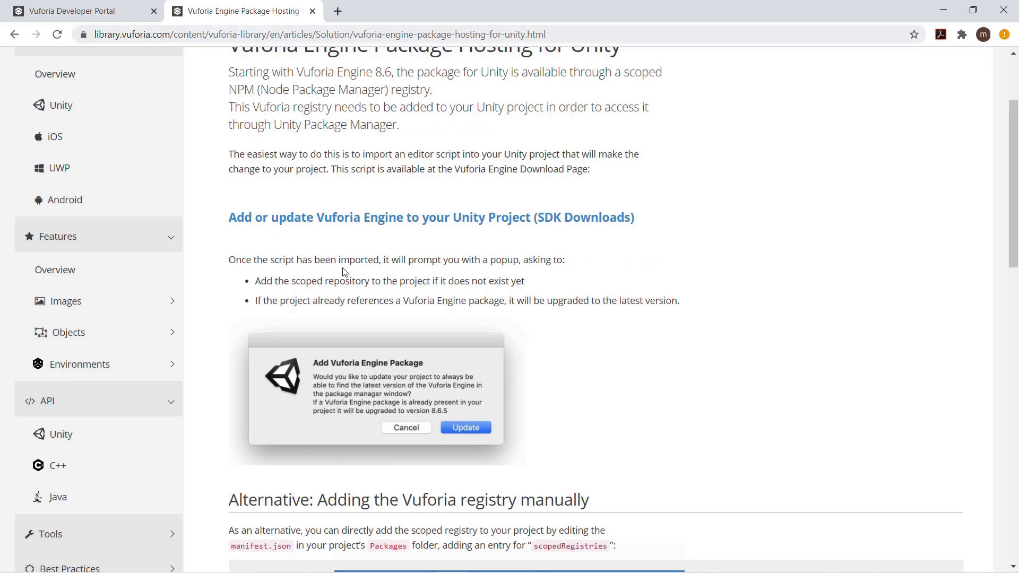
pyautogui.scroll(-4, 373, 314)
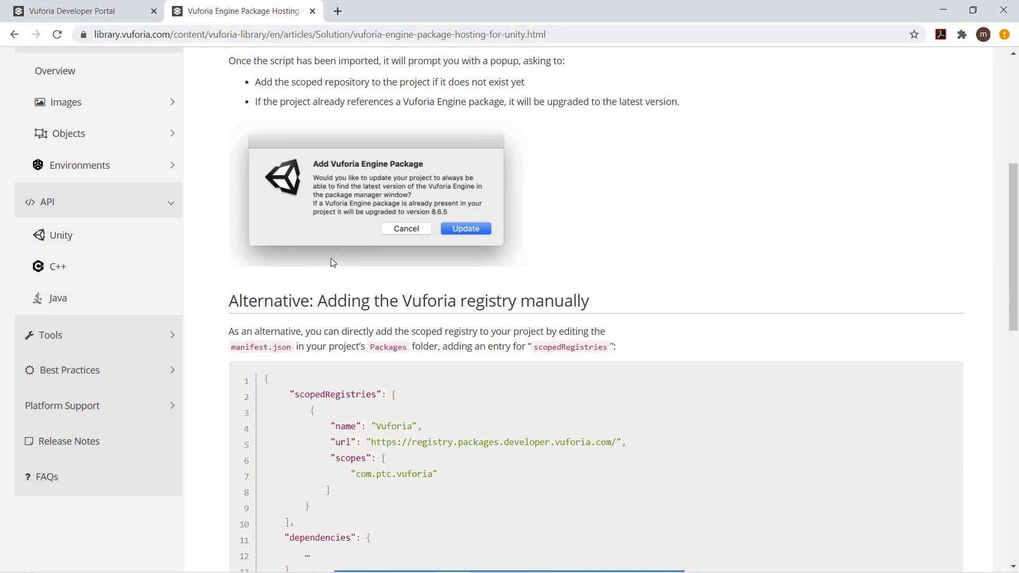
pyautogui.scroll(-4, 331, 258)
pyautogui.scroll(-5, 332, 263)
pyautogui.scroll(3, 333, 264)
pyautogui.scroll(-4, 332, 264)
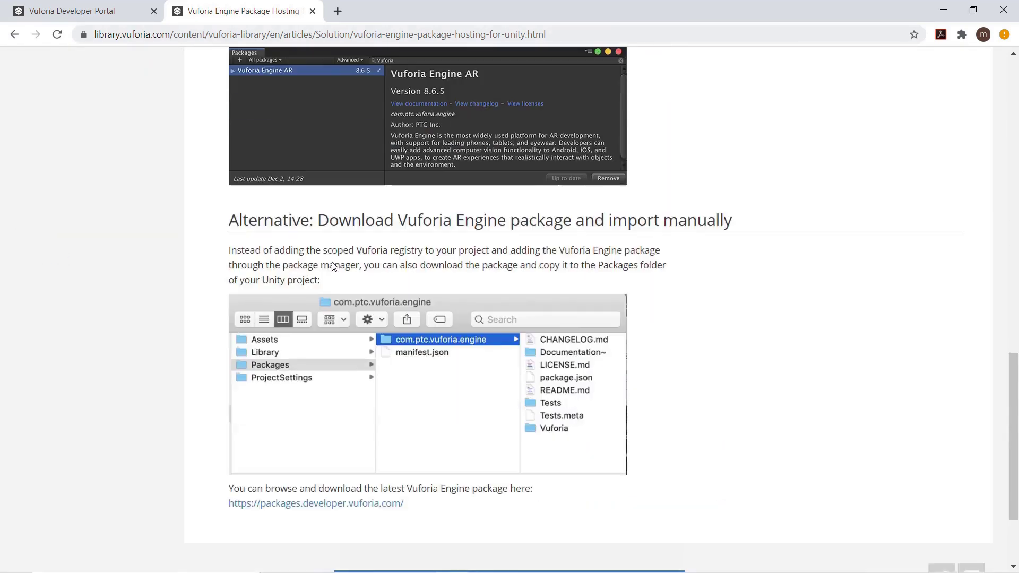
pyautogui.scroll(-3, 333, 266)
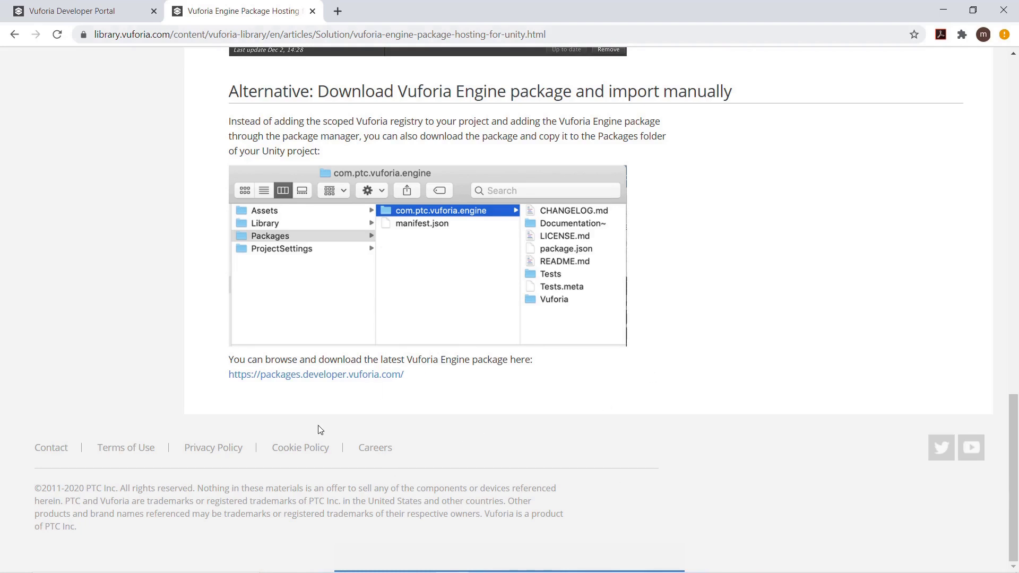
pyautogui.click(351, 374)
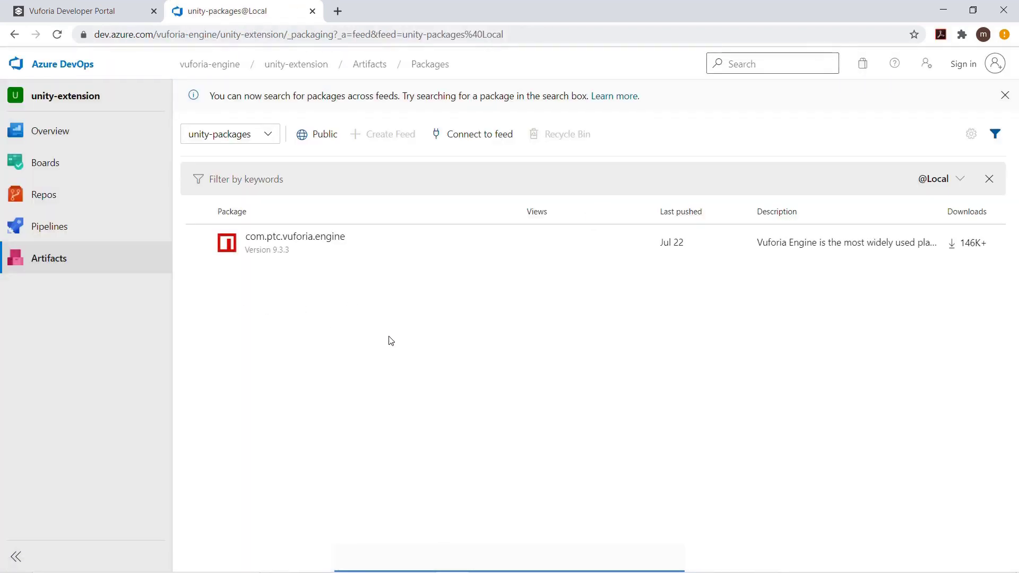
# Step: Select com.ptc.vuforia.engine 9.3.3 in the unity-packages feed and download it
pyautogui.click(200, 238)
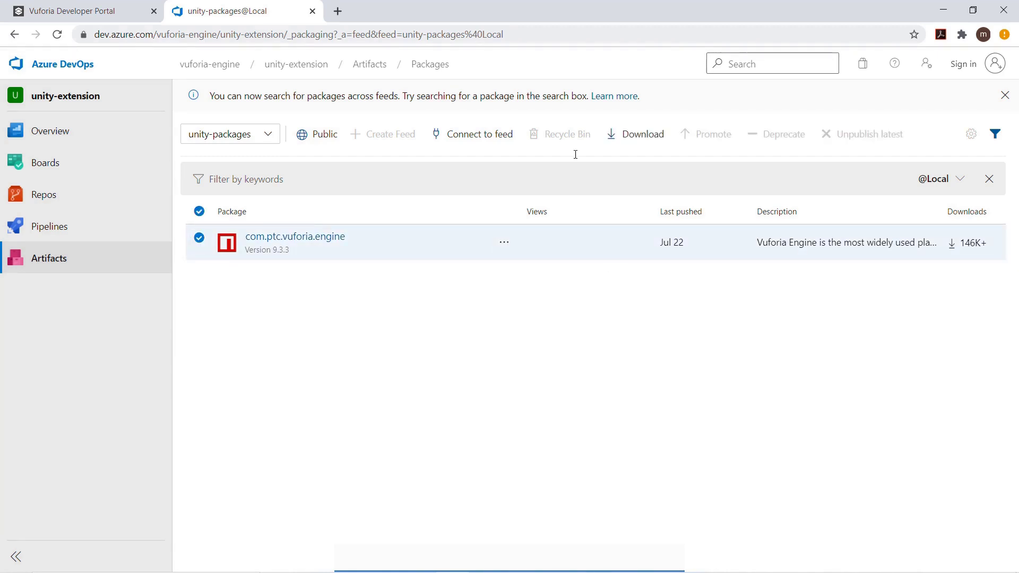
pyautogui.click(640, 137)
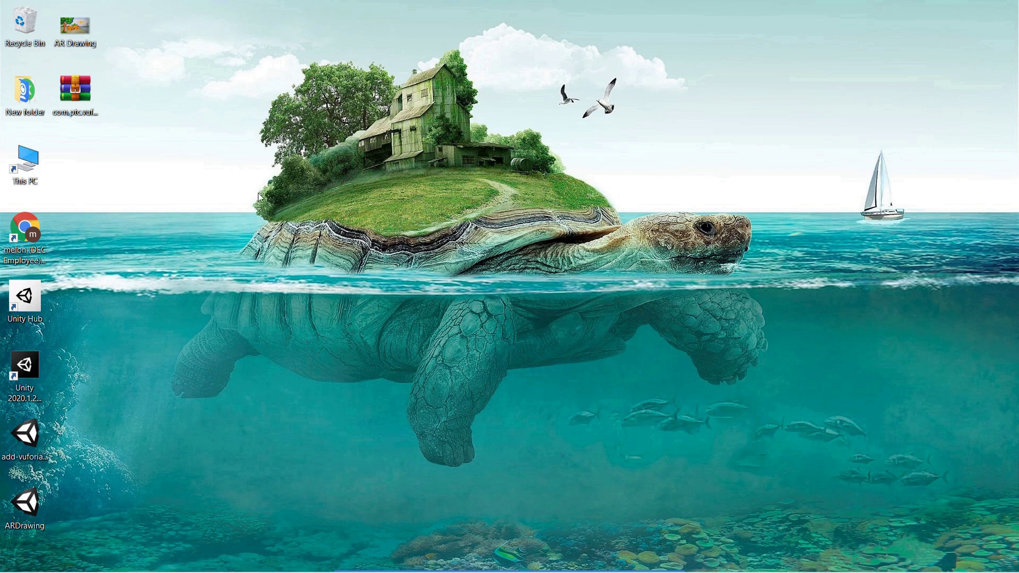
# Step: Extract com.ptc.vuforia.engine-9.3.3.tgz to the desktop with WinRAR and select the extracted folder
pyautogui.doubleClick(85, 97)
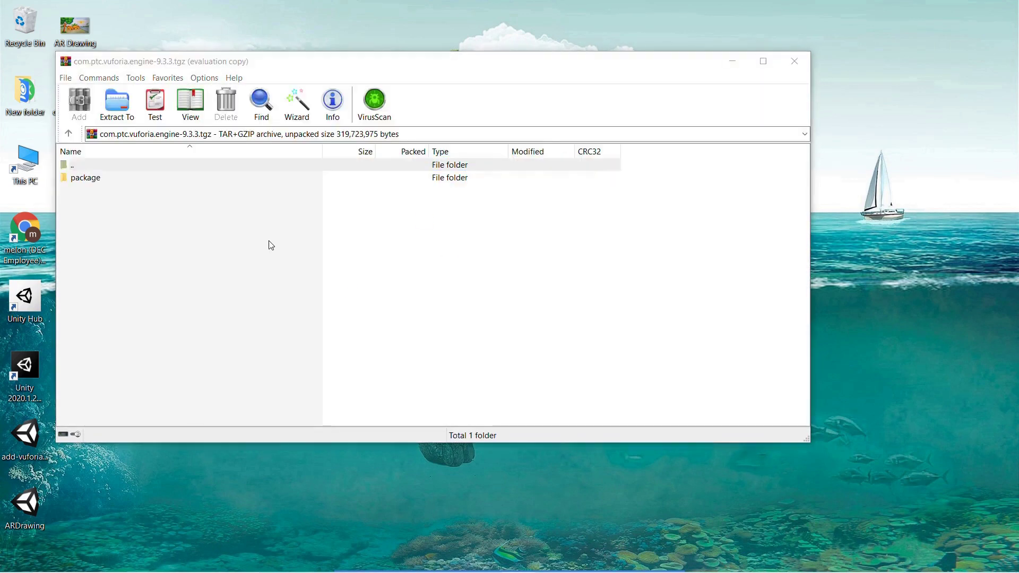
pyautogui.press('Escape')
pyautogui.click(105, 177)
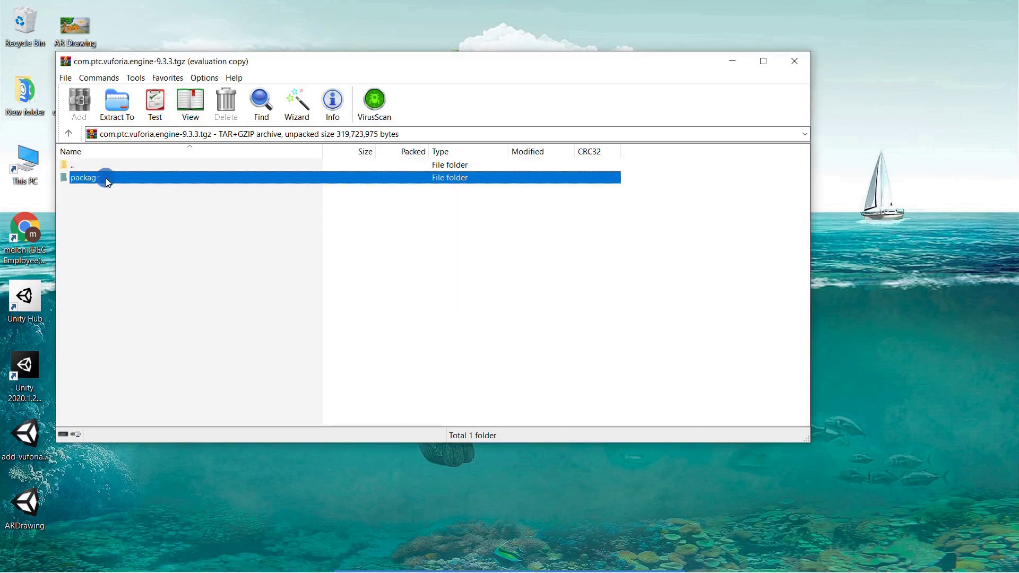
pyautogui.click(117, 103)
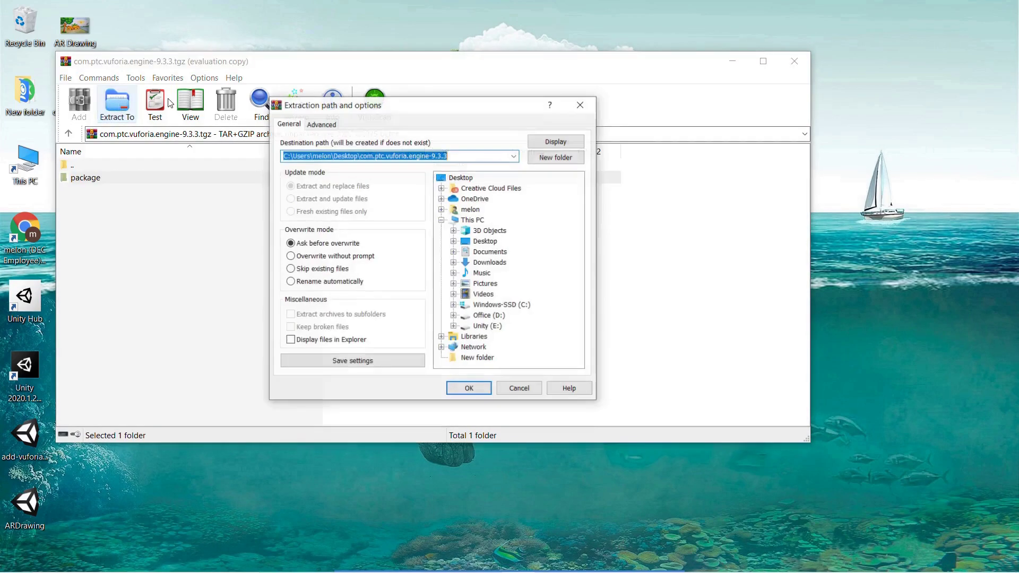
pyautogui.click(467, 390)
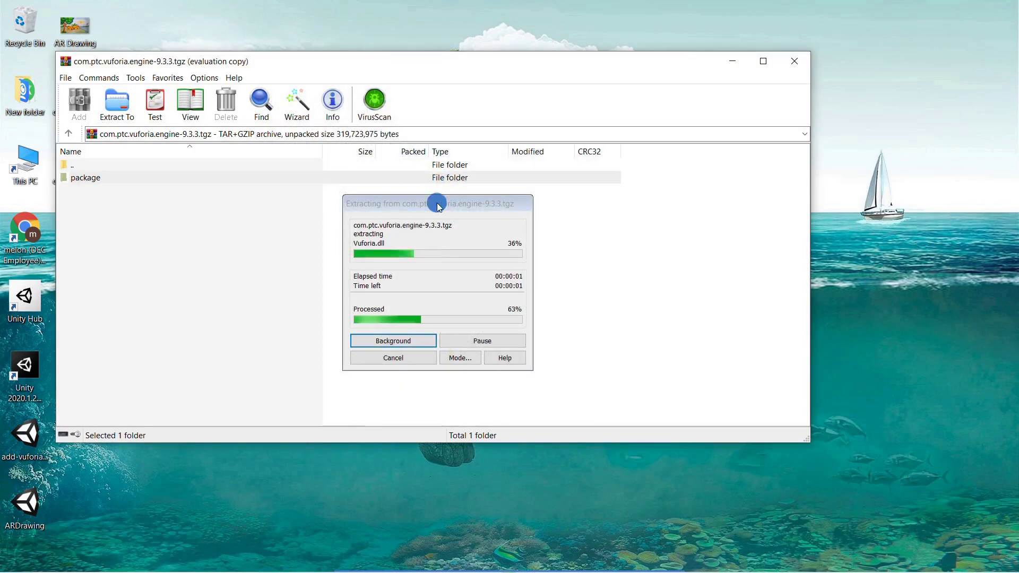
pyautogui.moveTo(436, 202); pyautogui.dragTo(398, 196)
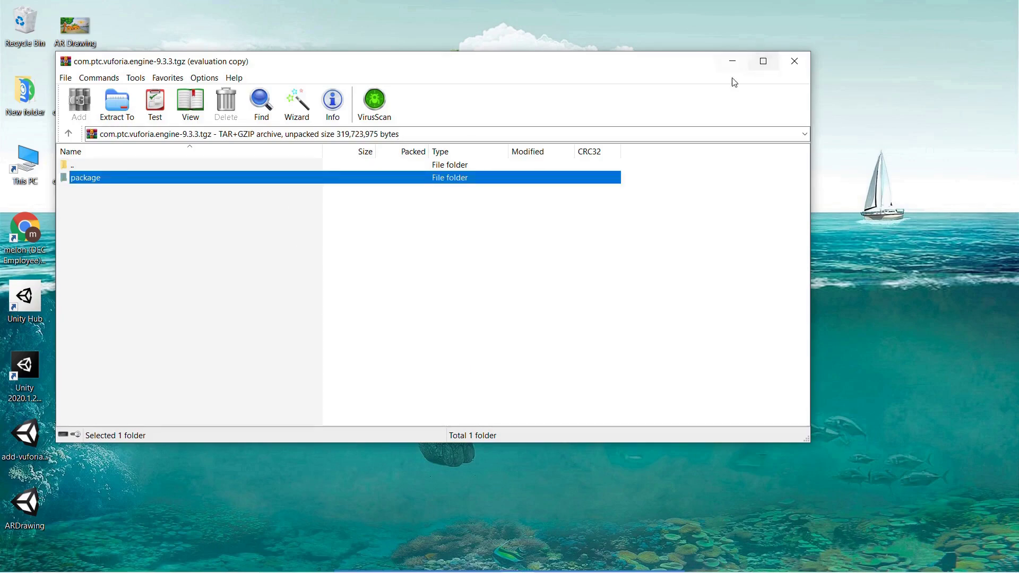
pyautogui.click(802, 62)
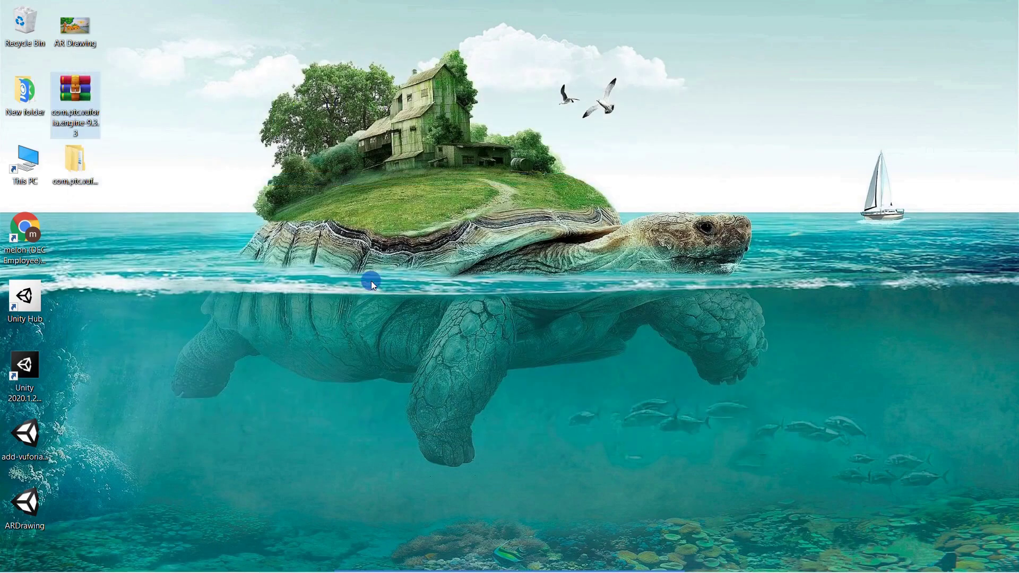
pyautogui.click(74, 170)
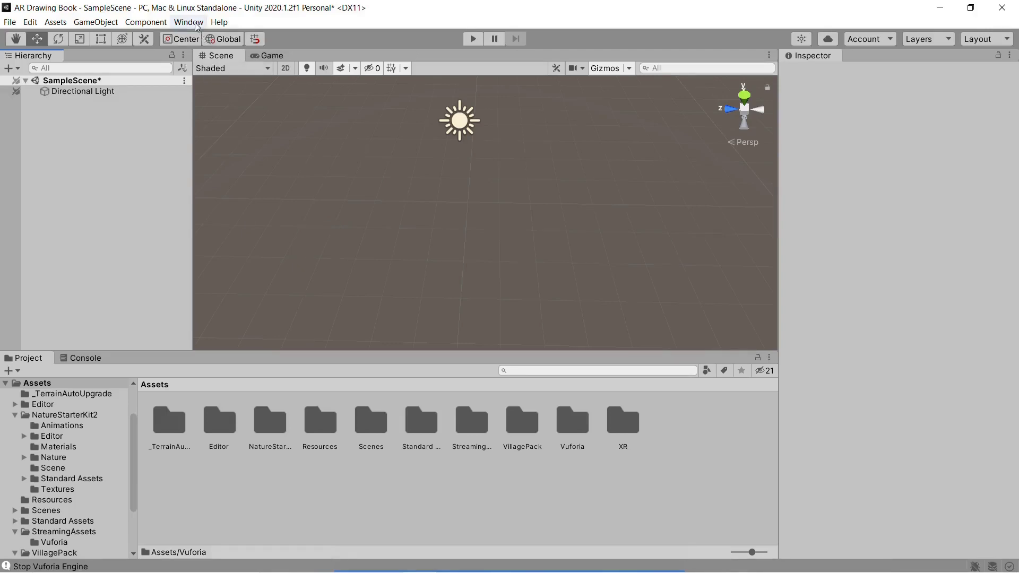
# Step: Open Window > Package Manager and position its floating window
pyautogui.click(196, 24)
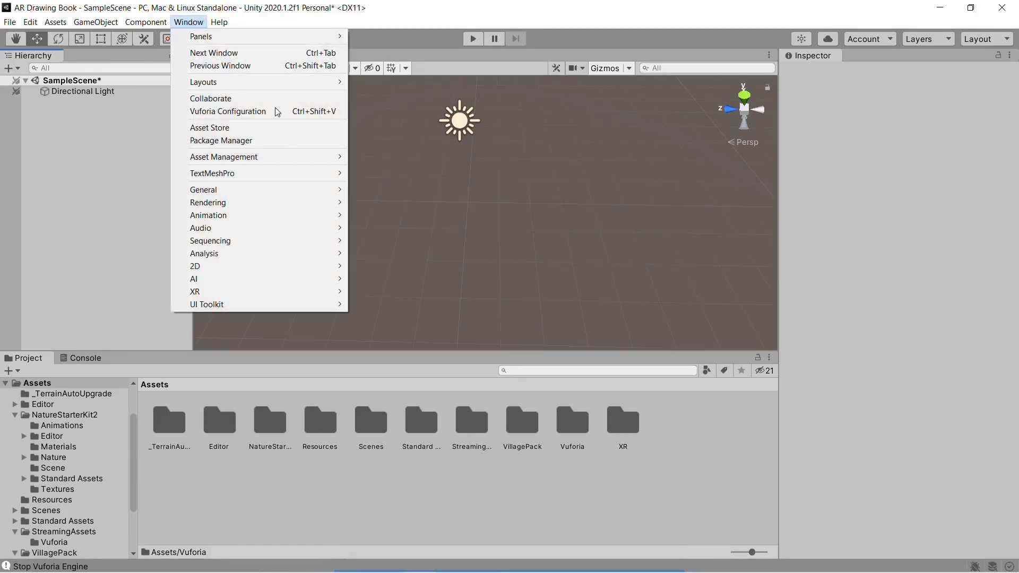
pyautogui.moveTo(267, 173)
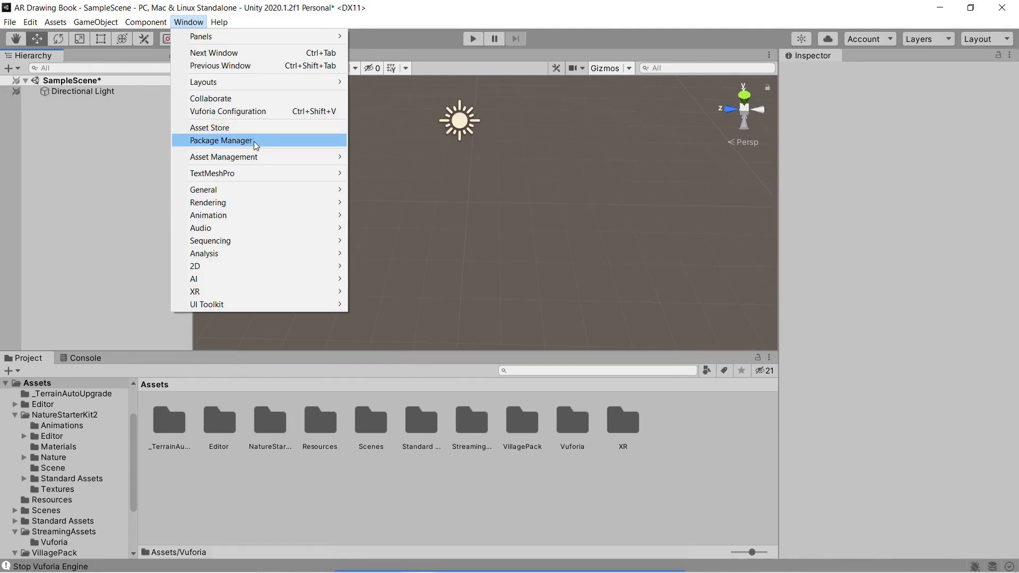
pyautogui.click(253, 141)
pyautogui.moveTo(312, 133); pyautogui.dragTo(317, 108)
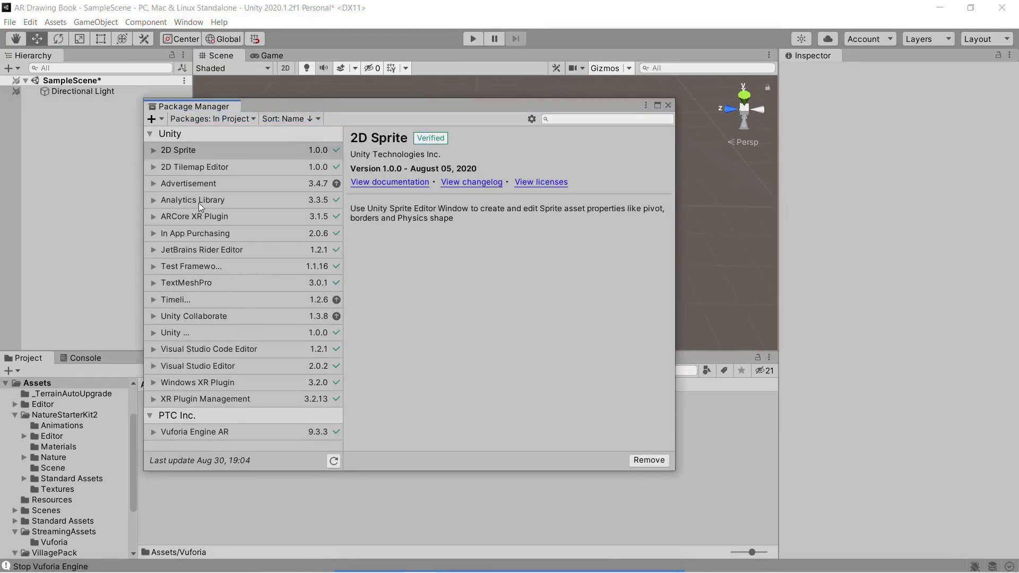
pyautogui.moveTo(354, 111); pyautogui.dragTo(359, 110)
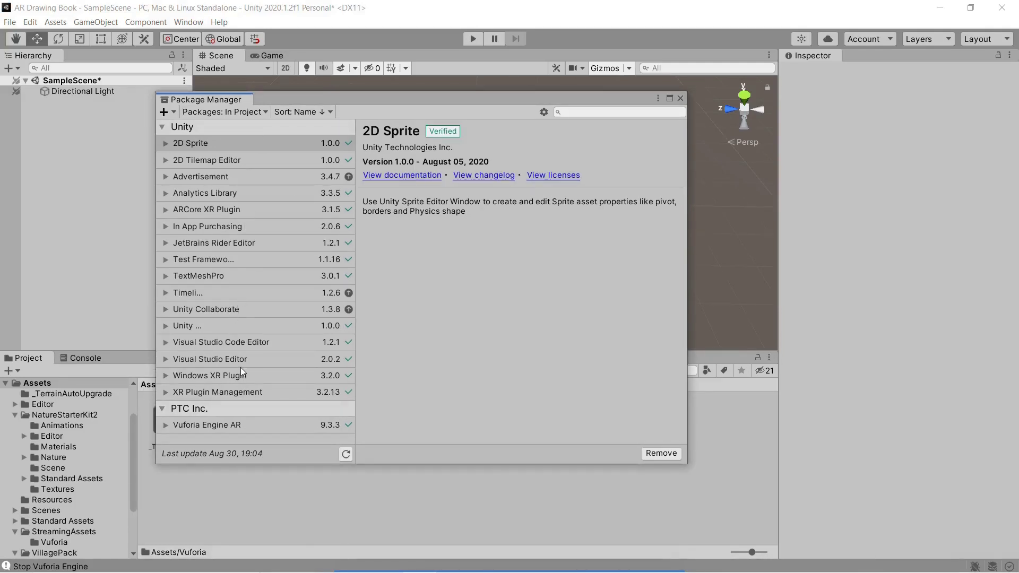
pyautogui.click(309, 185)
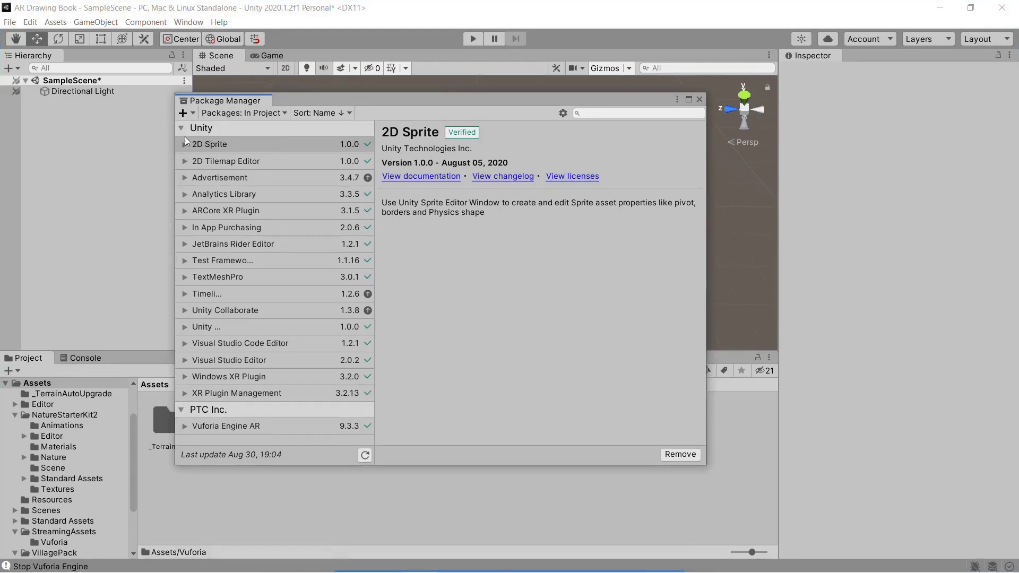
pyautogui.click(183, 114)
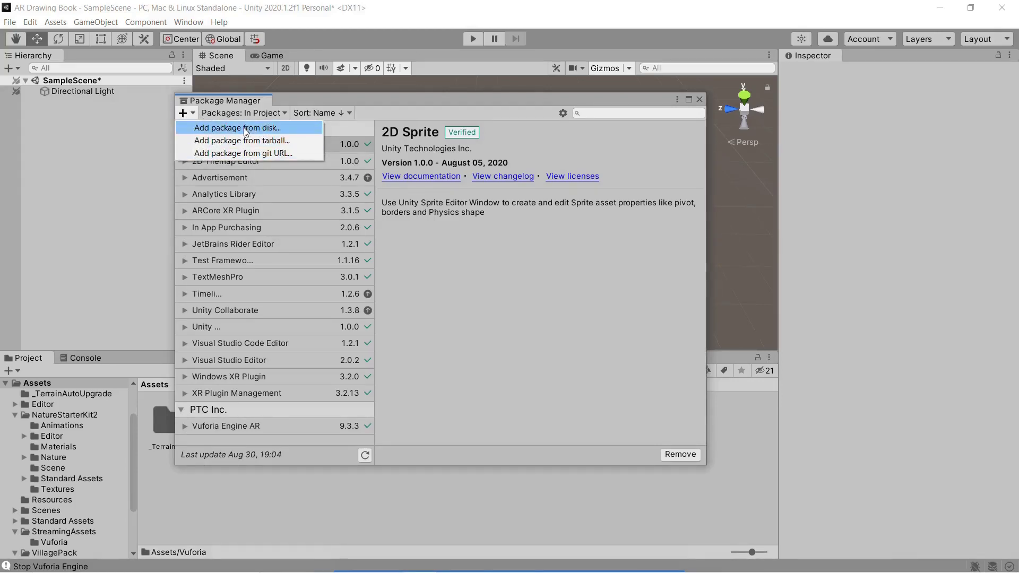
# Step: Add package.json from Desktop > com.ptc.vuforia.engine-9.3.3 > package via Add package from disk
pyautogui.click(256, 129)
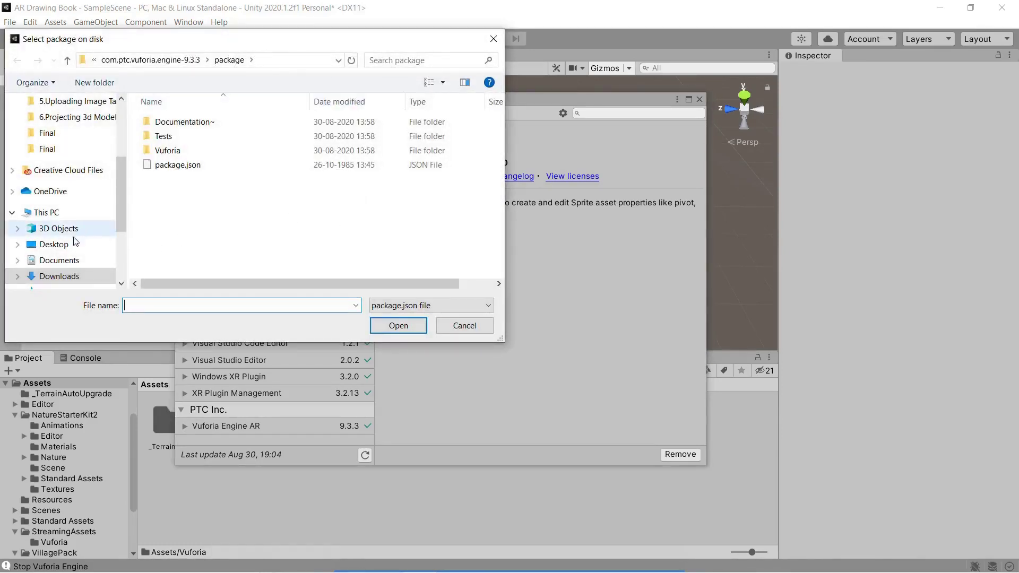
pyautogui.click(72, 244)
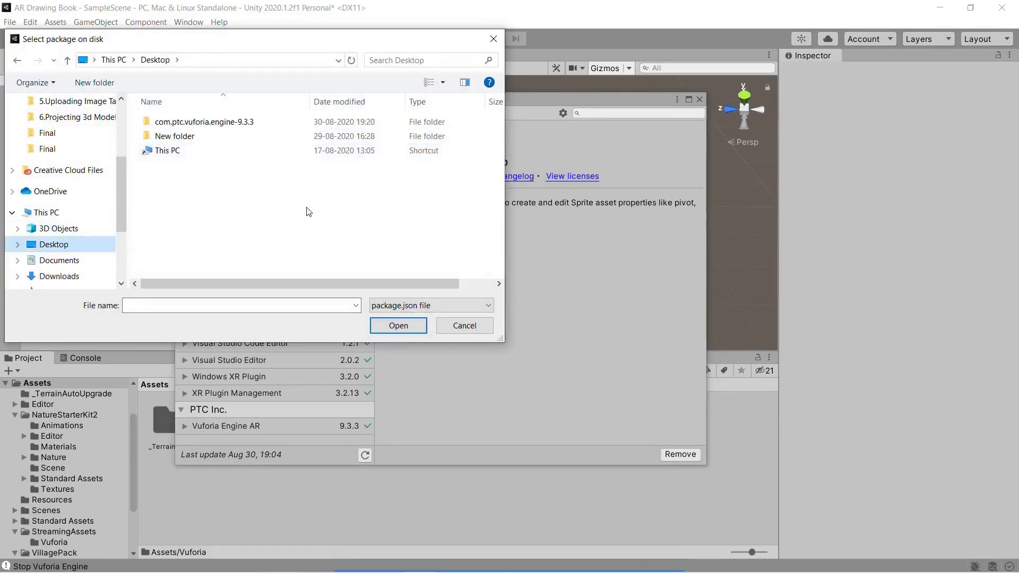
pyautogui.doubleClick(233, 122)
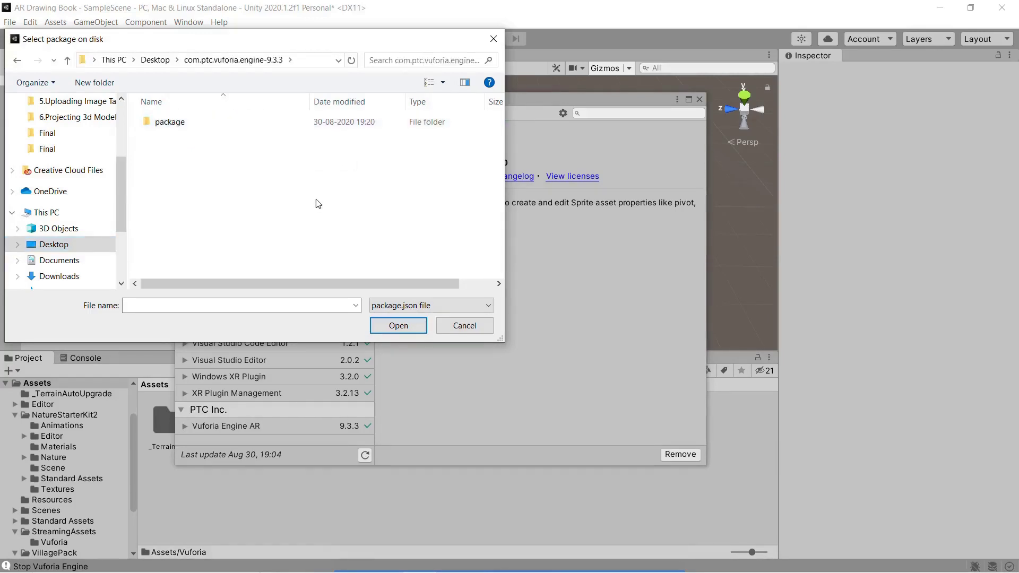
pyautogui.doubleClick(190, 122)
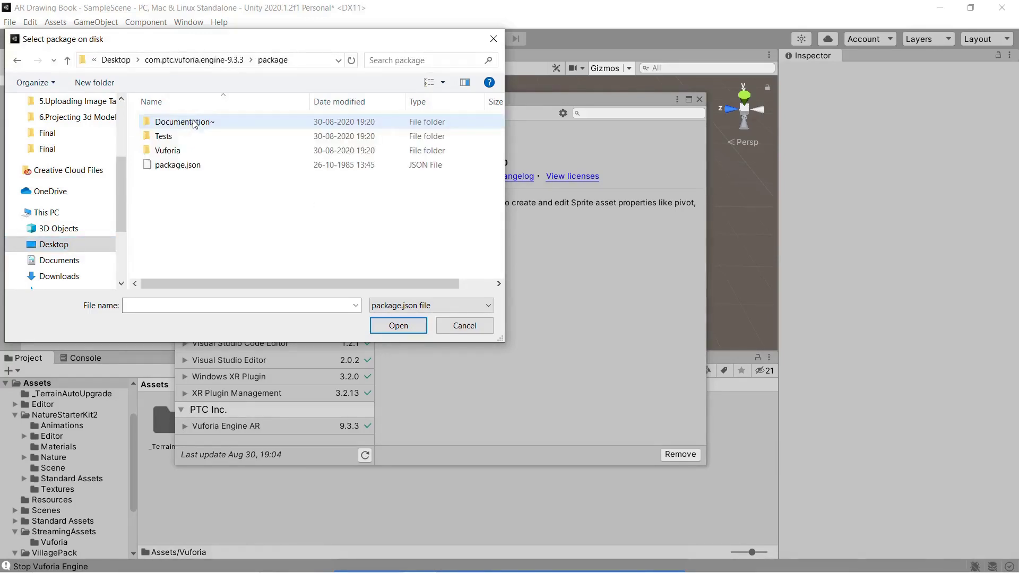
pyautogui.click(195, 165)
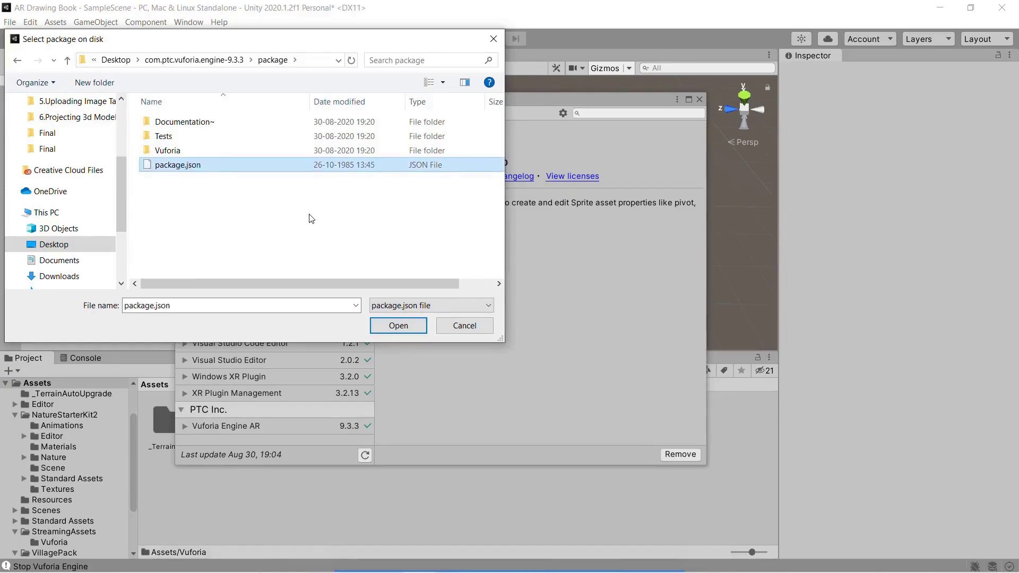
pyautogui.click(398, 325)
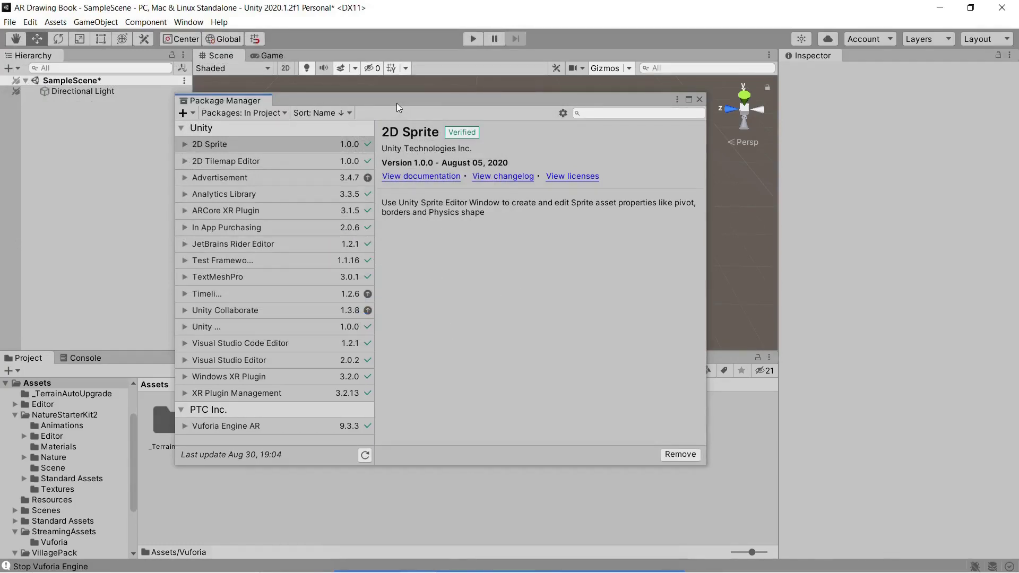
# Step: List Vuforia Engine AR's other versions and view the details of version 9.2.7
pyautogui.moveTo(396, 102); pyautogui.dragTo(414, 99)
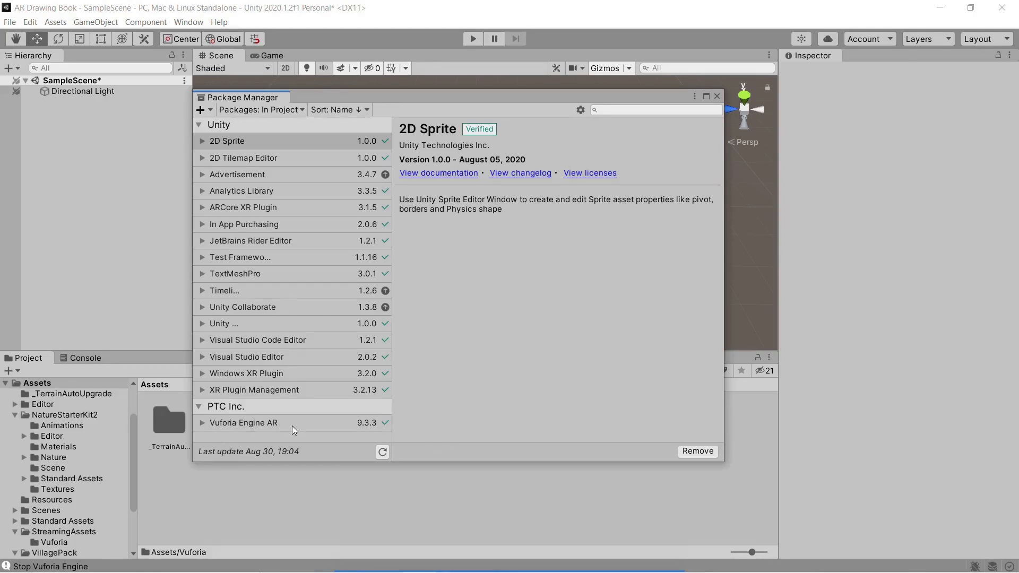
pyautogui.click(221, 423)
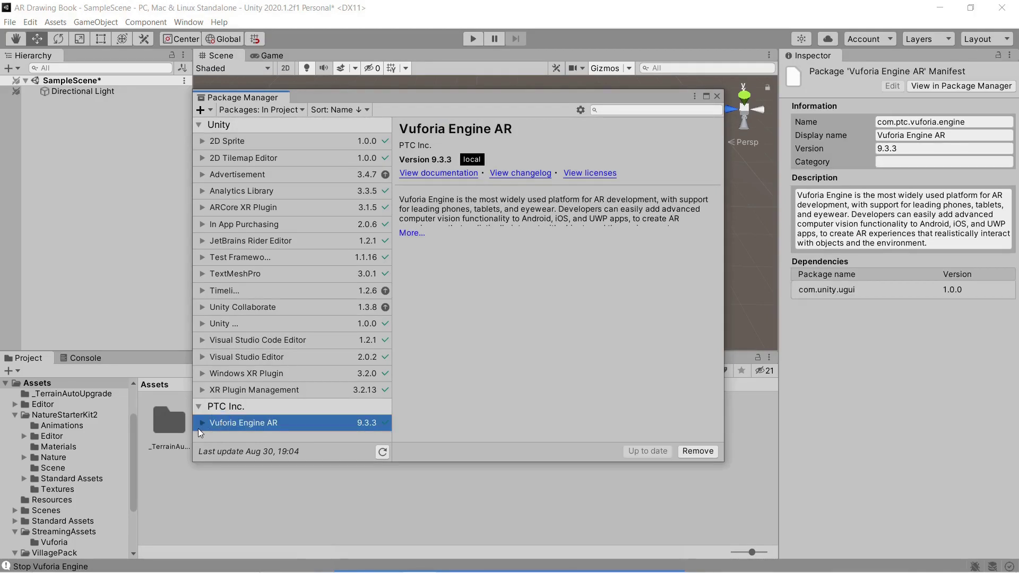
pyautogui.click(204, 423)
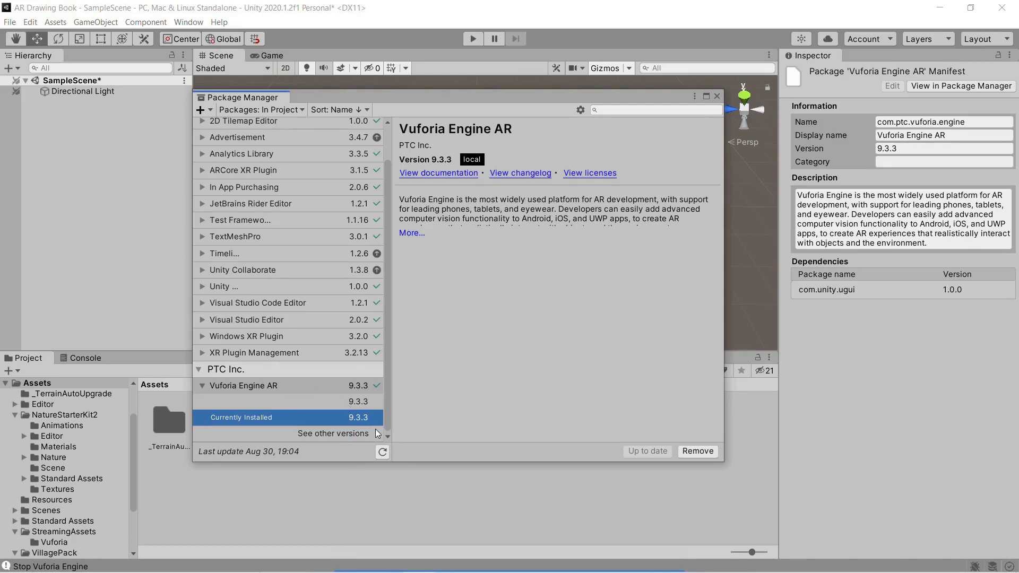
pyautogui.click(343, 435)
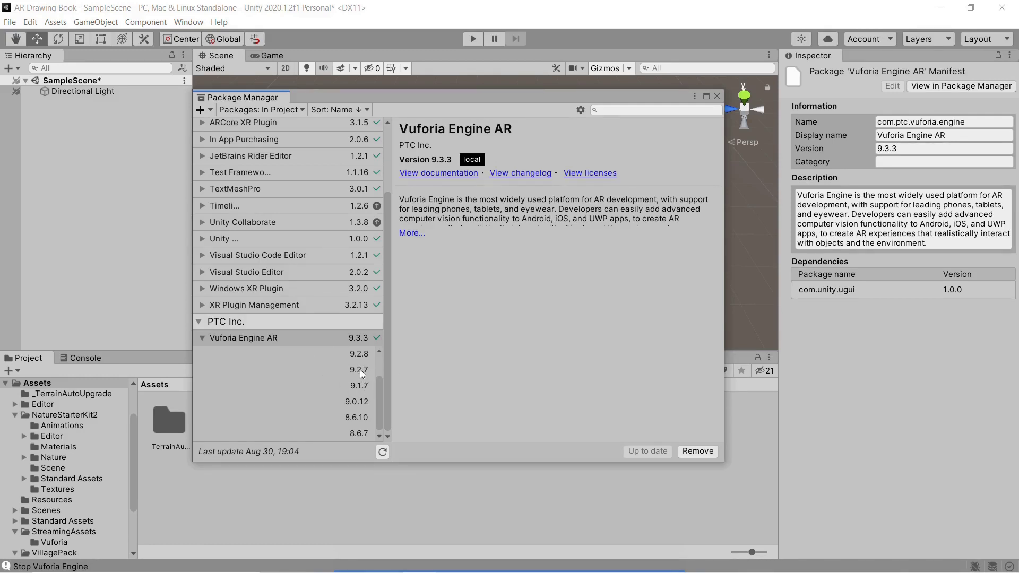
pyautogui.click(361, 374)
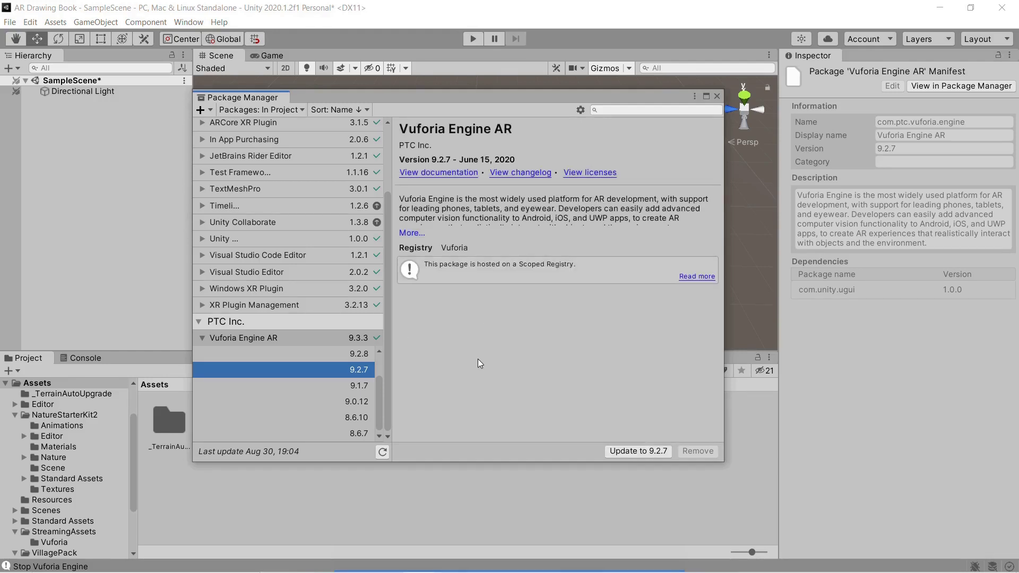
pyautogui.moveTo(477, 97); pyautogui.dragTo(599, 97)
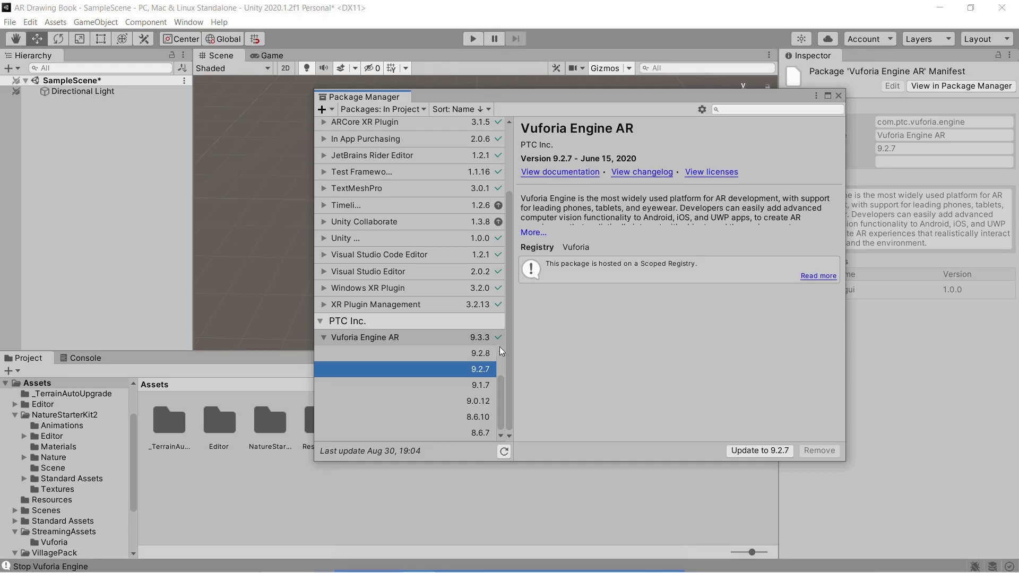
pyautogui.rightClick(46, 121)
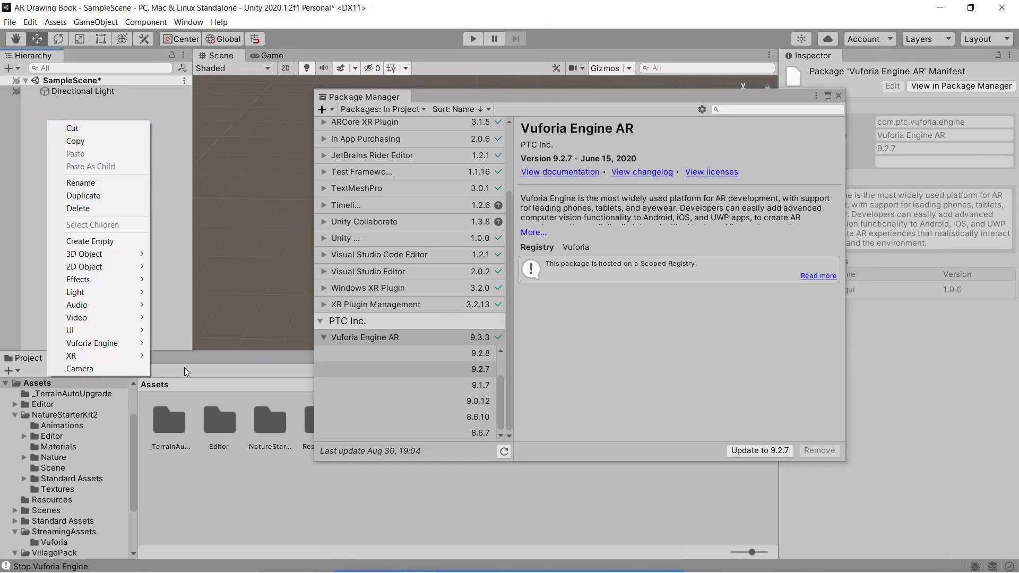
pyautogui.moveTo(103, 345)
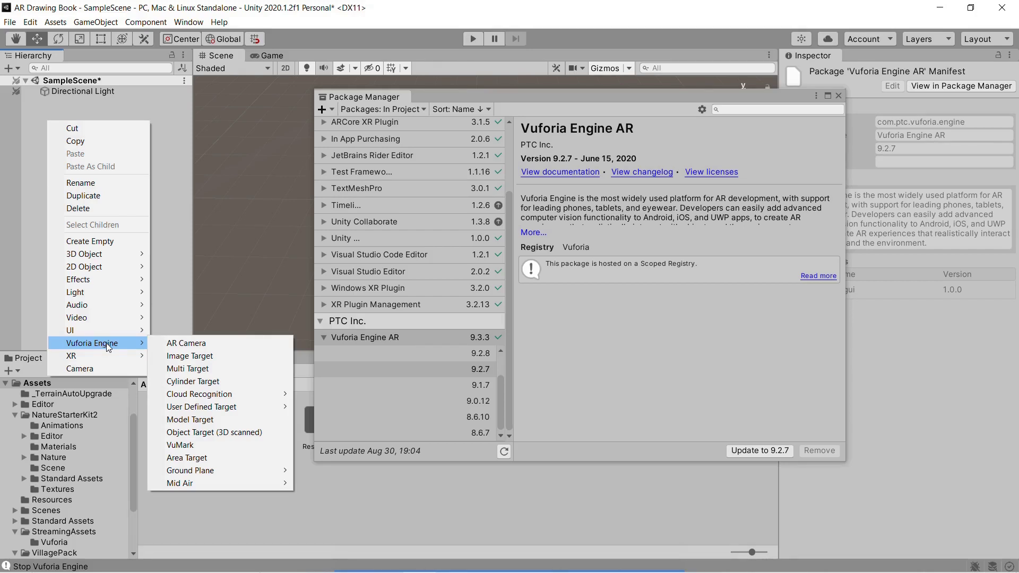
pyautogui.click(559, 374)
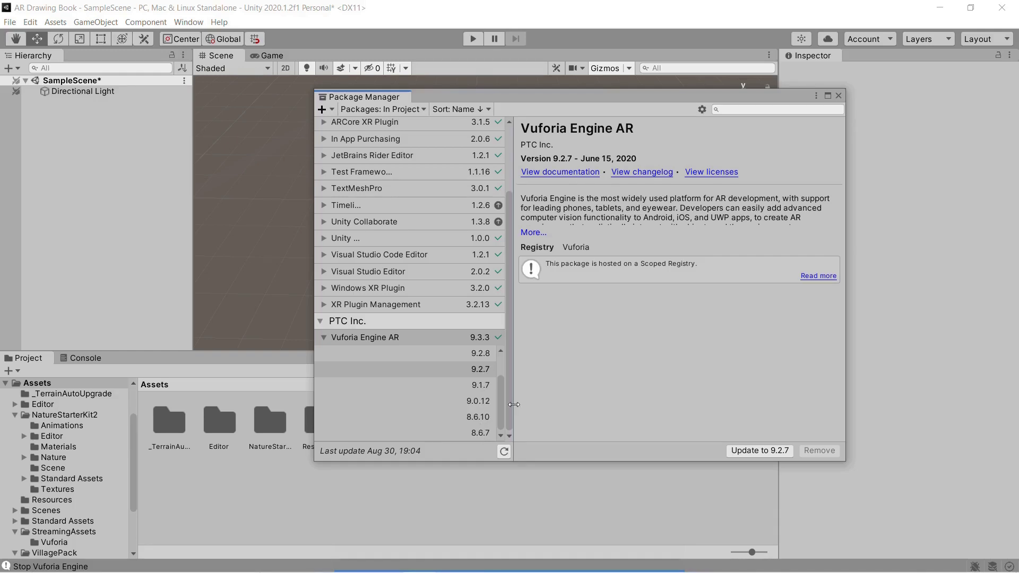
pyautogui.moveTo(494, 61); pyautogui.dragTo(470, 97)
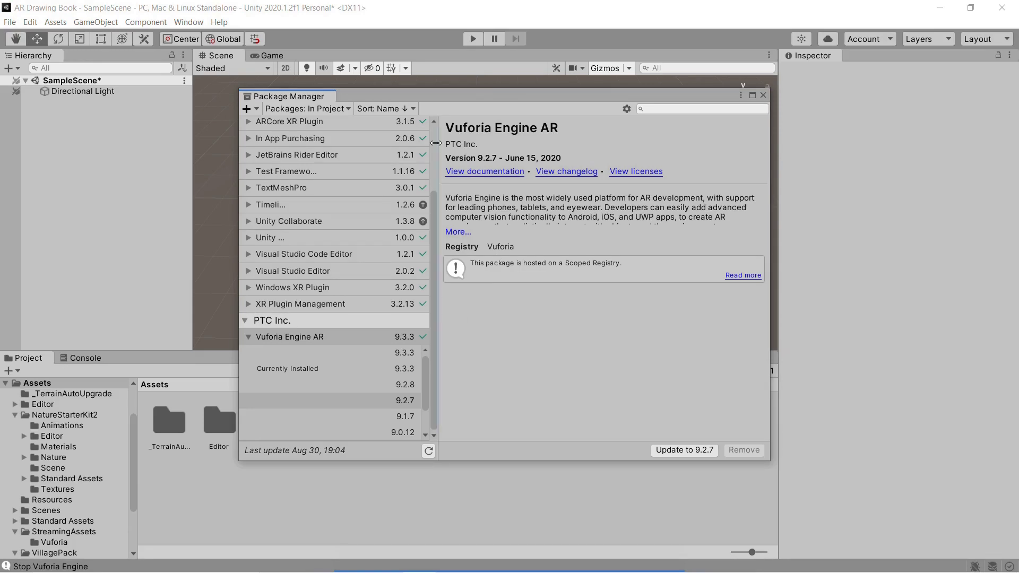
pyautogui.moveTo(504, 97); pyautogui.dragTo(512, 88)
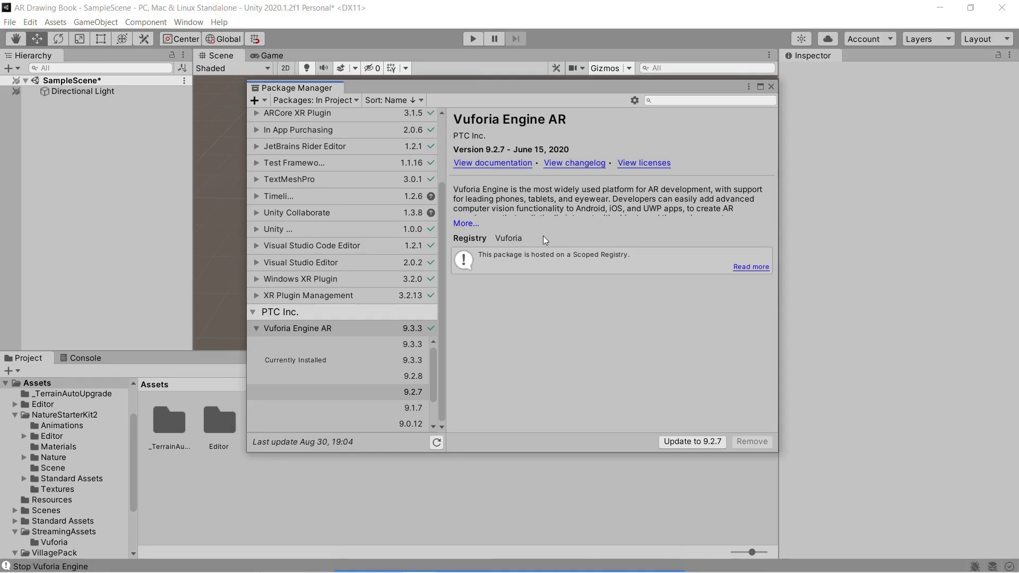